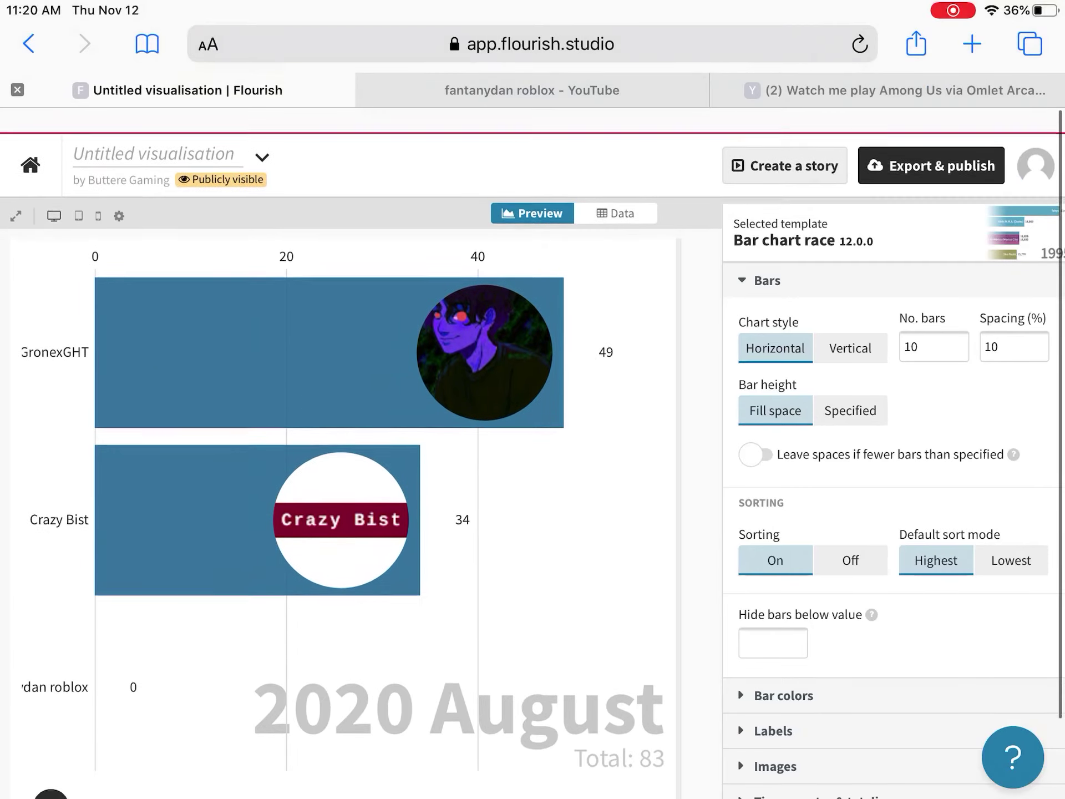
scroll(342, 416, "down", 2)
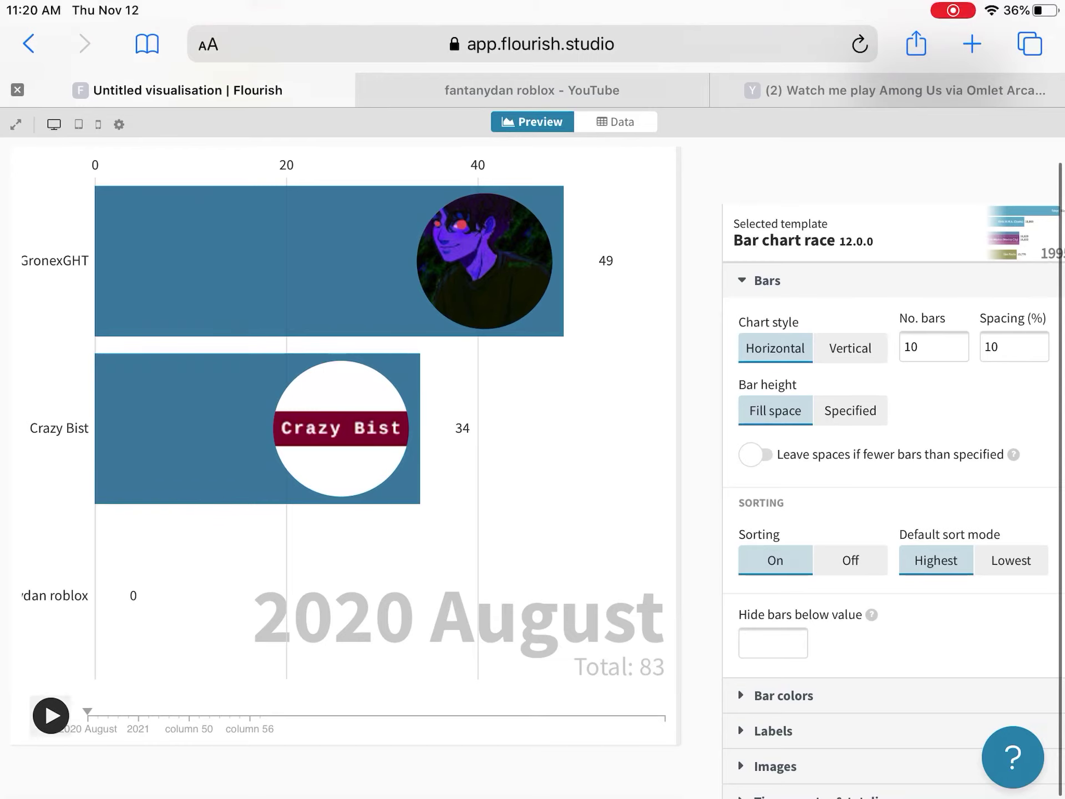
Preview the bar chart race, then inspect the Image (B) column in the data sheet.
left_click(51, 716)
left_click(51, 717)
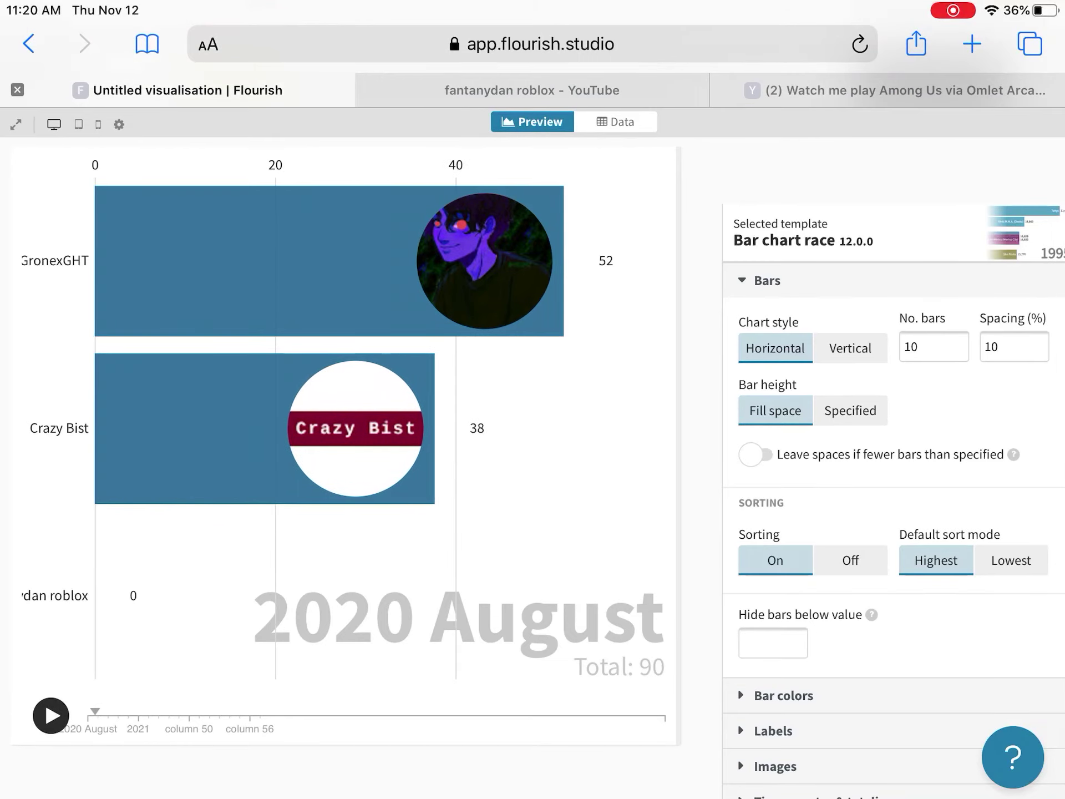
scroll(341, 416, "up", 1)
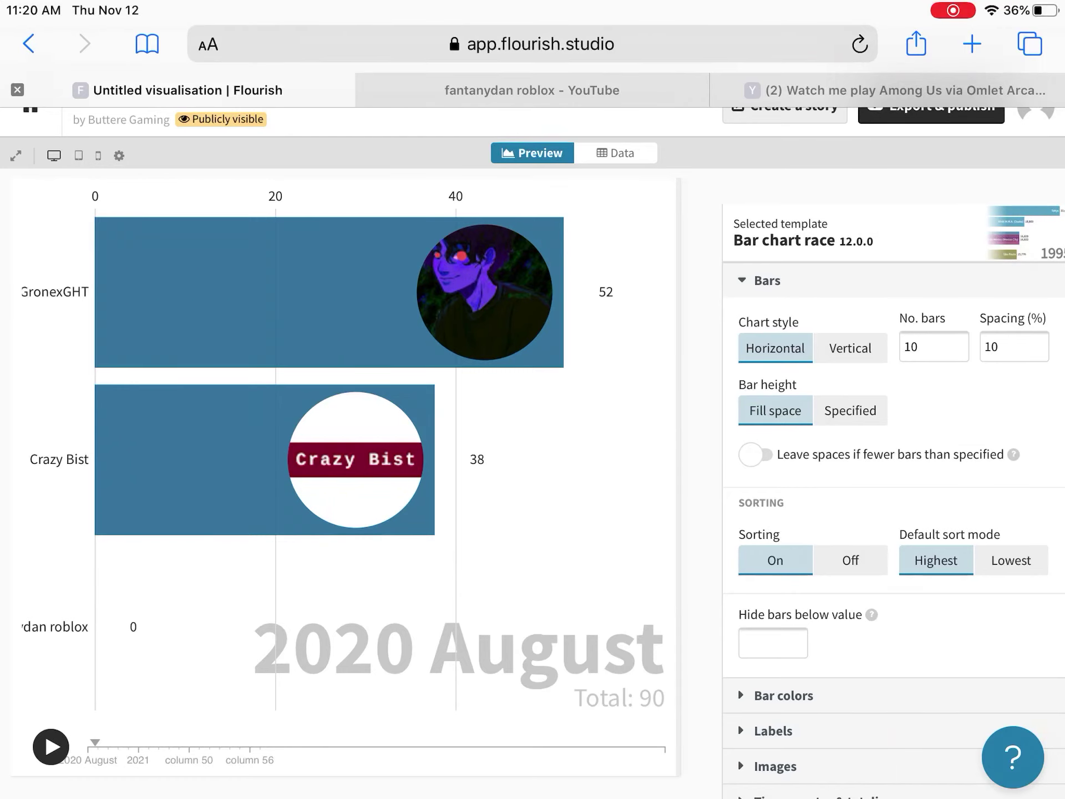
left_click(616, 152)
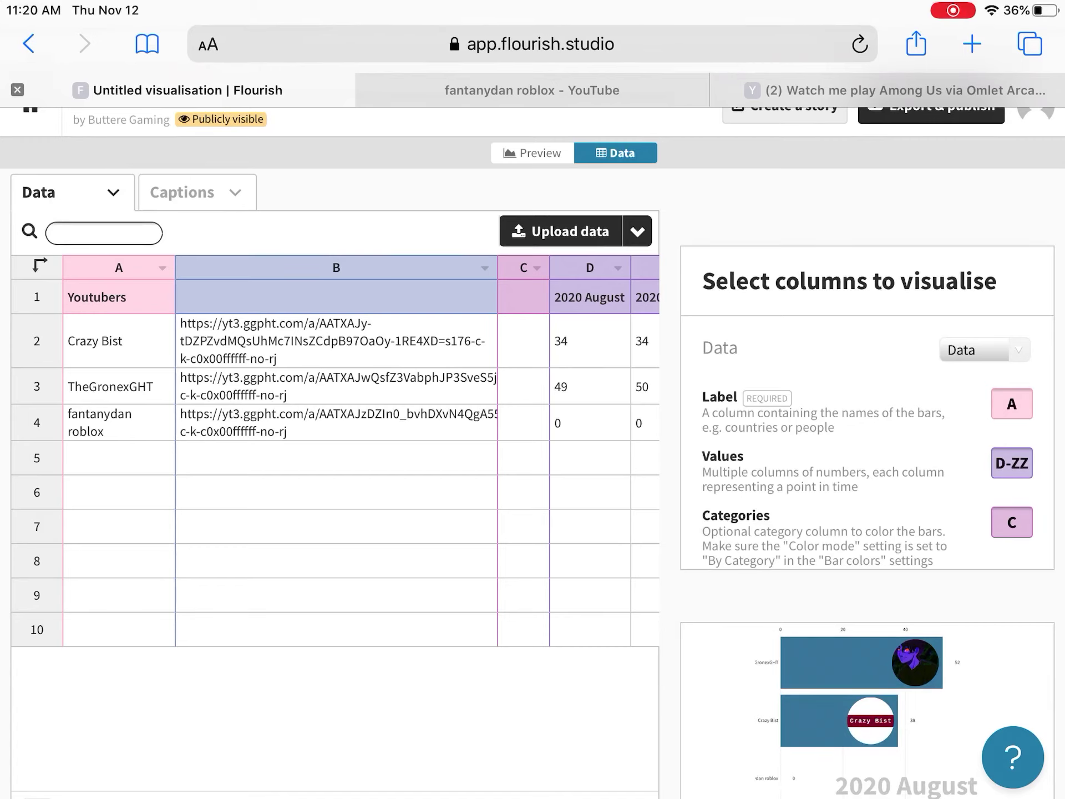
scroll(868, 416, "down", 5)
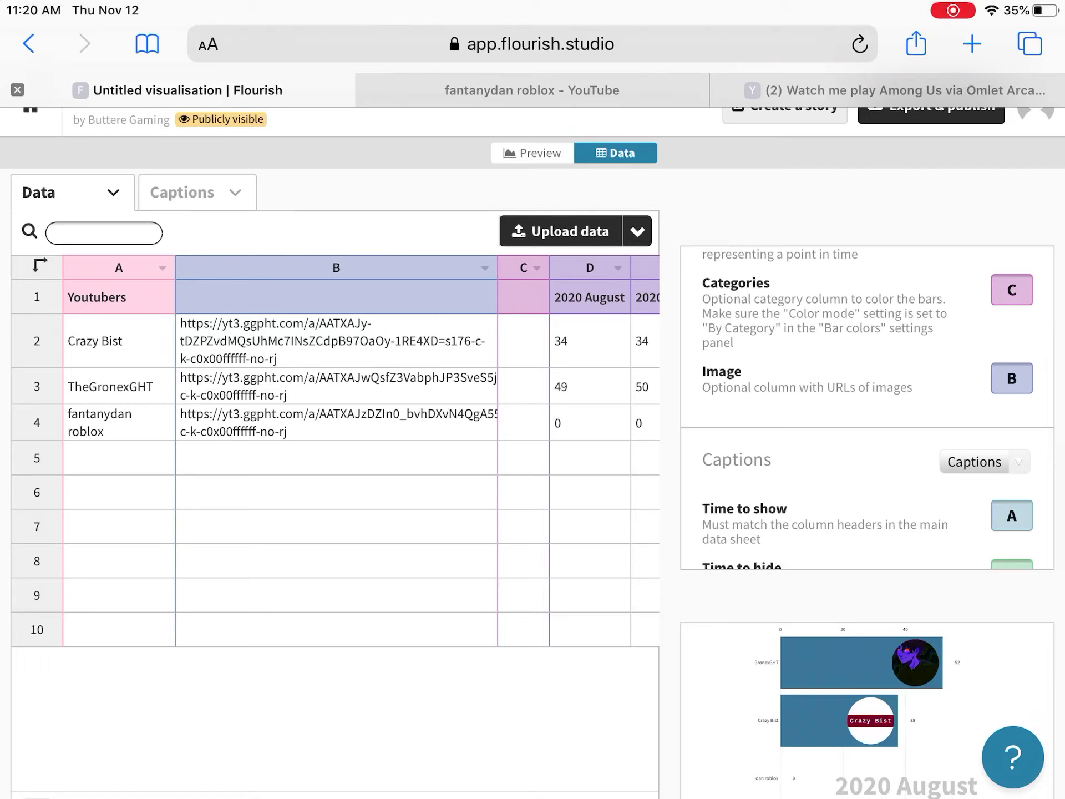
scroll(867, 408, "down", 2)
scroll(867, 409, "up", 2)
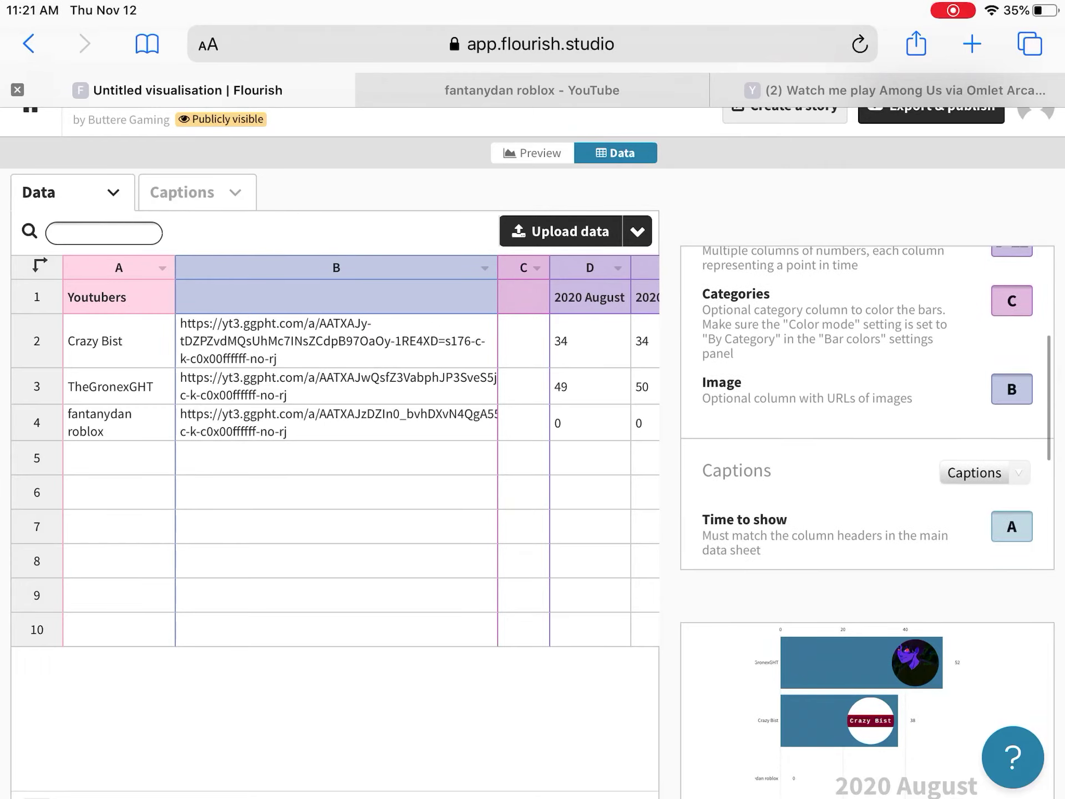
scroll(867, 408, "down", 1)
scroll(867, 409, "down", 1)
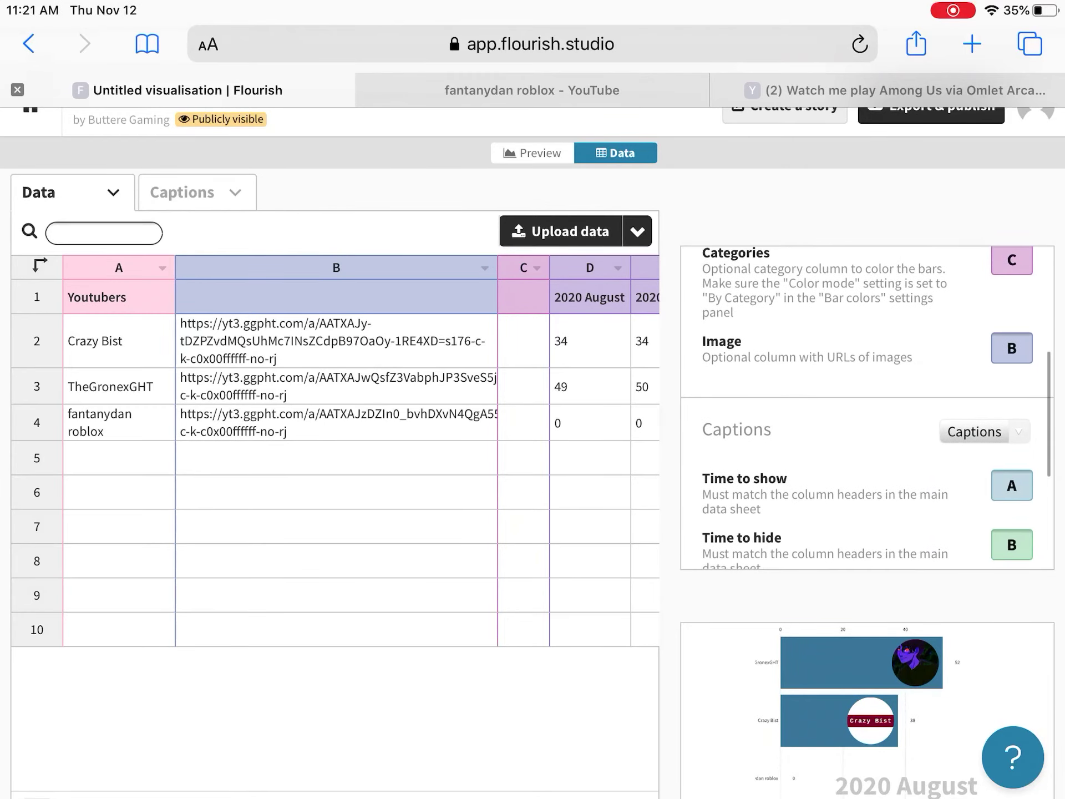
left_click(336, 526)
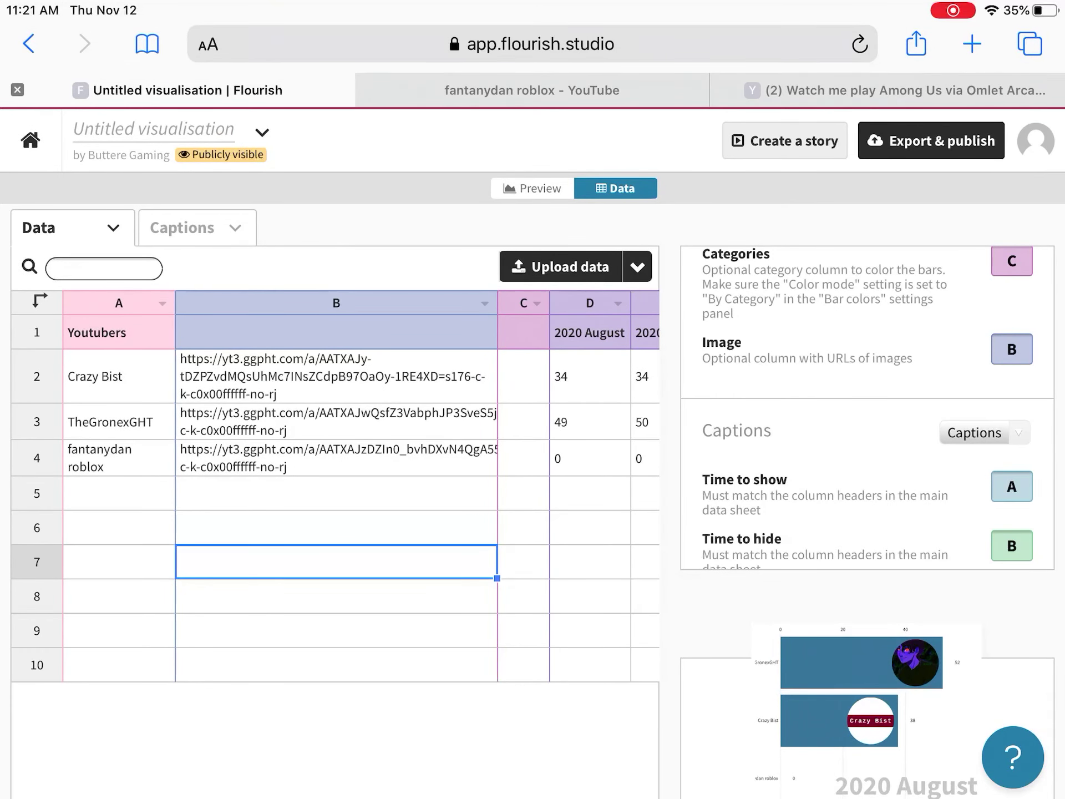
Select fantanydan roblox's name in A4 and bring up that channel's YouTube page.
left_click(337, 562)
left_click(118, 458)
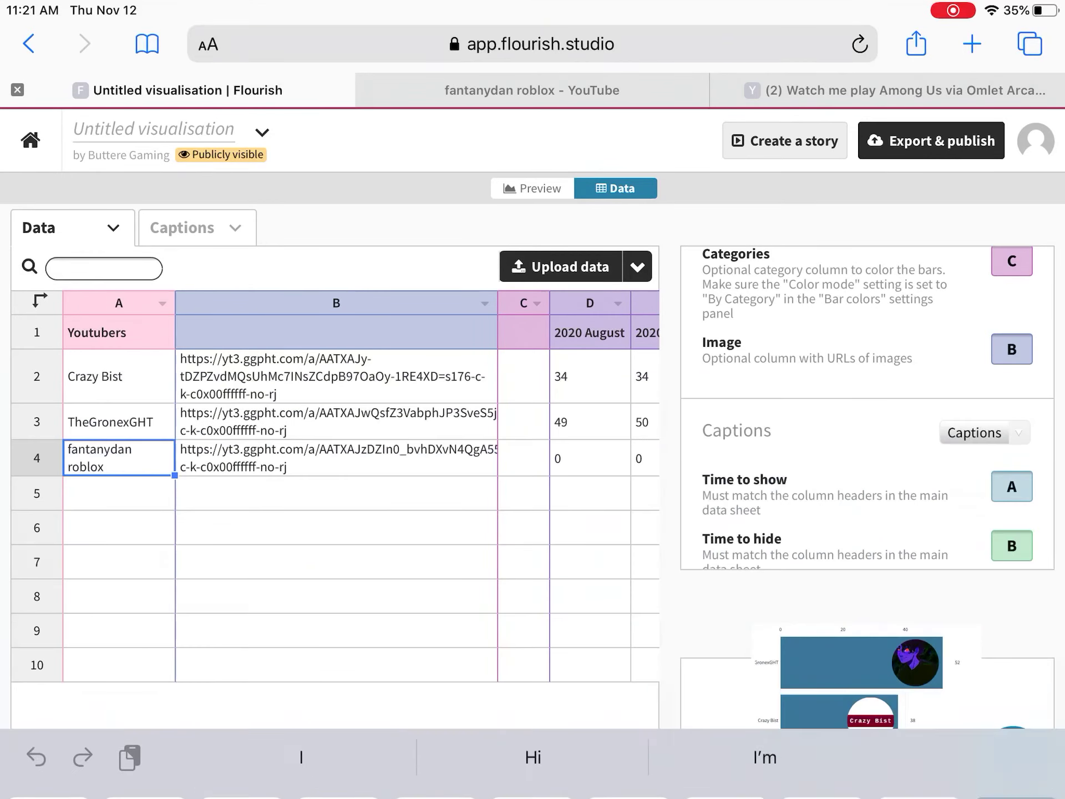
left_click(532, 90)
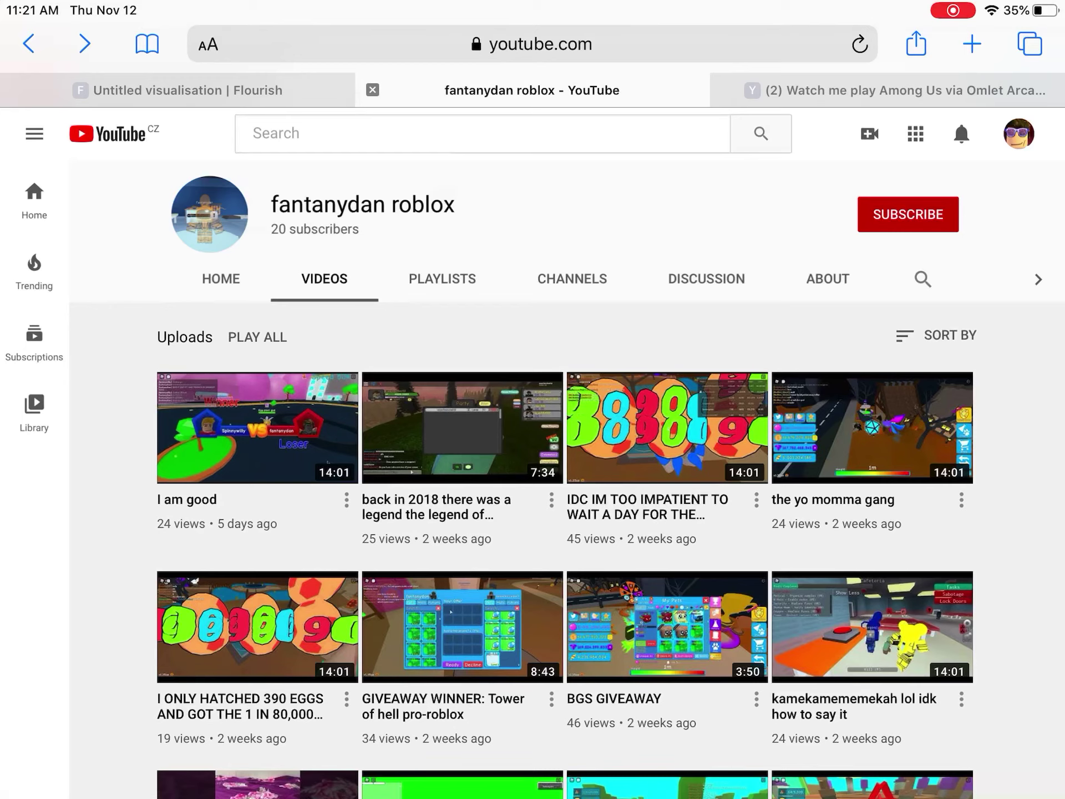
Pull up the image options on fantanydan roblox's channel avatar, then return to the Flourish sheet.
right_click(209, 214)
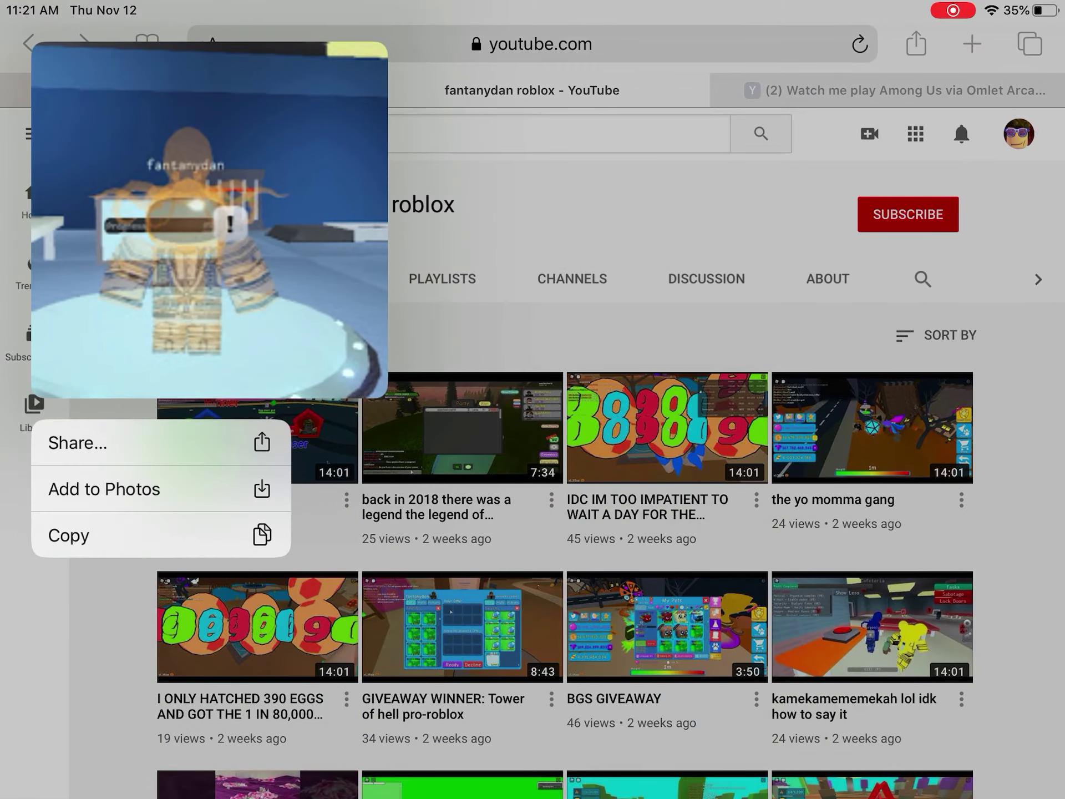
left_click(666, 333)
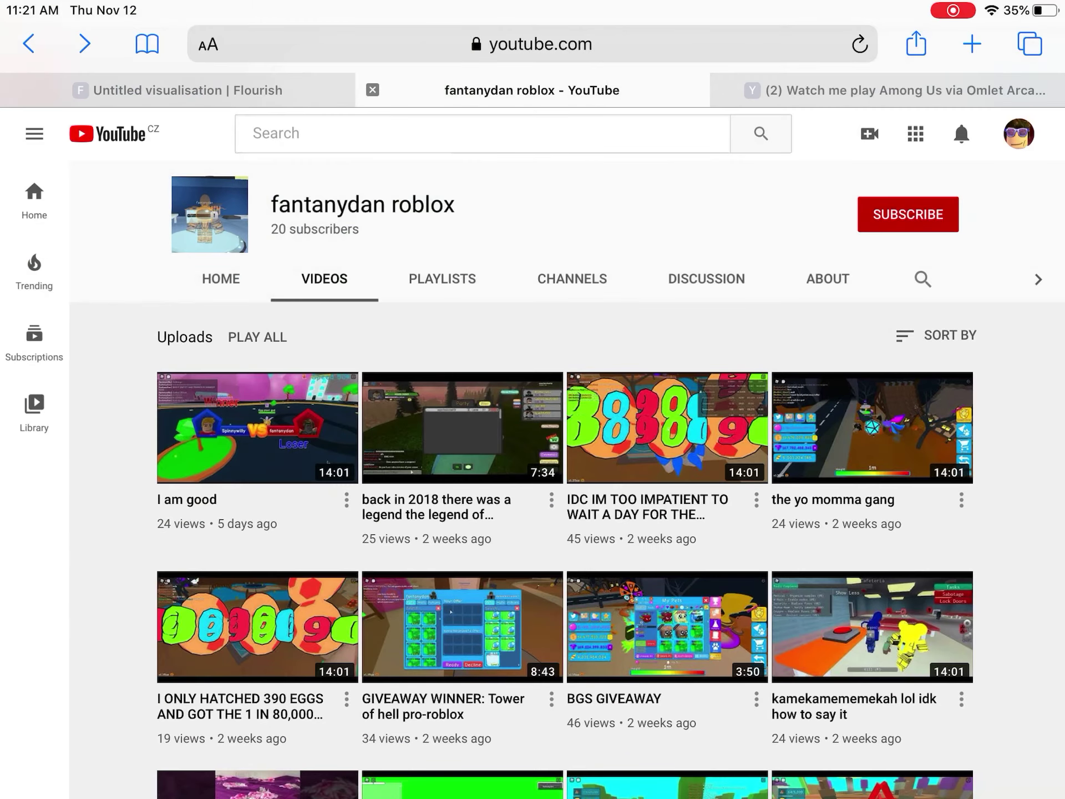
right_click(211, 211)
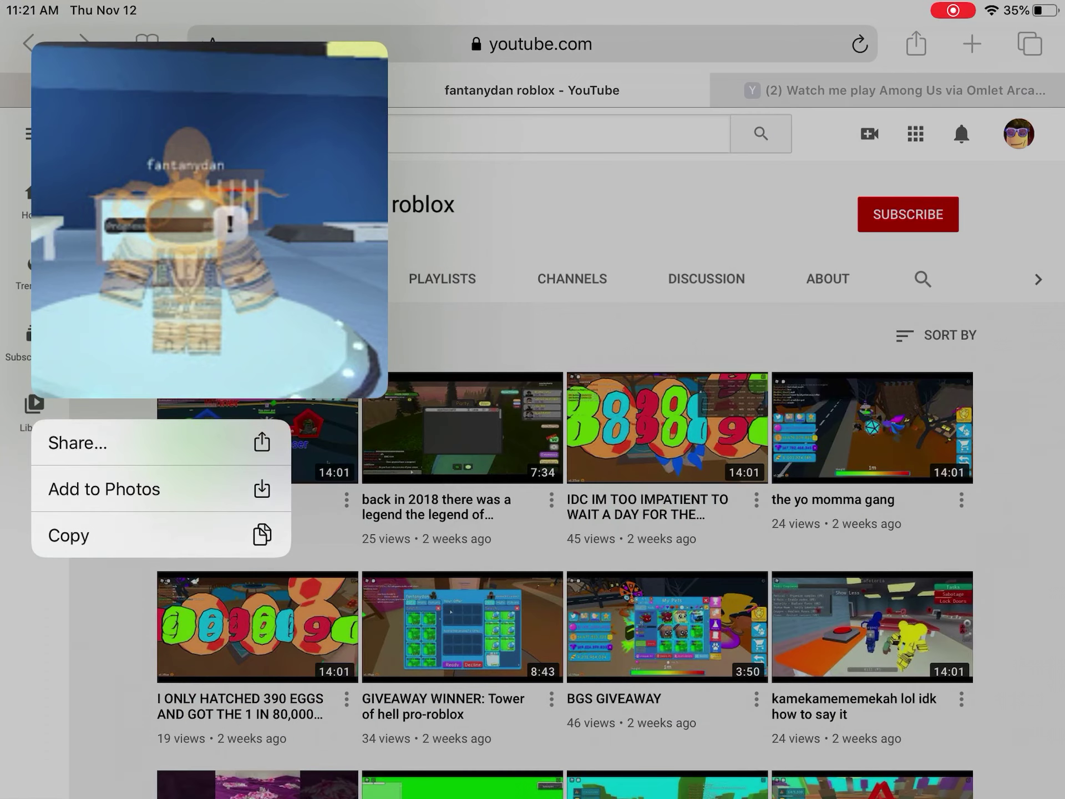
left_click(68, 535)
left_click(187, 90)
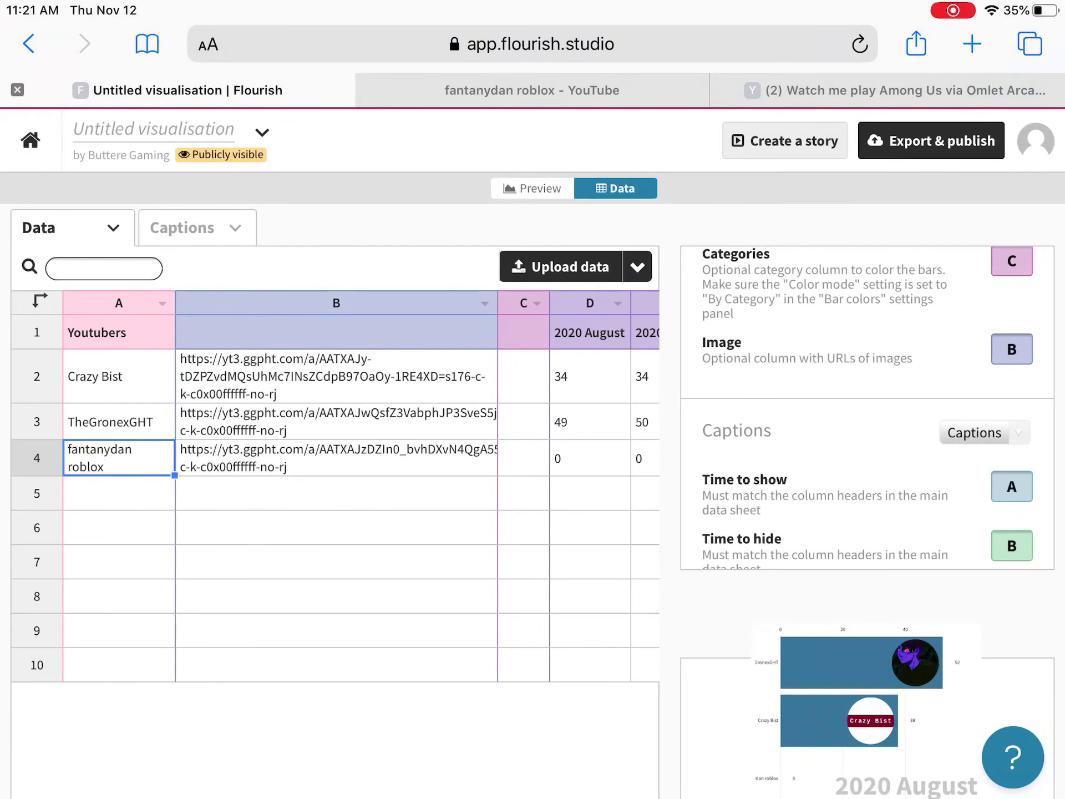
double_click(337, 458)
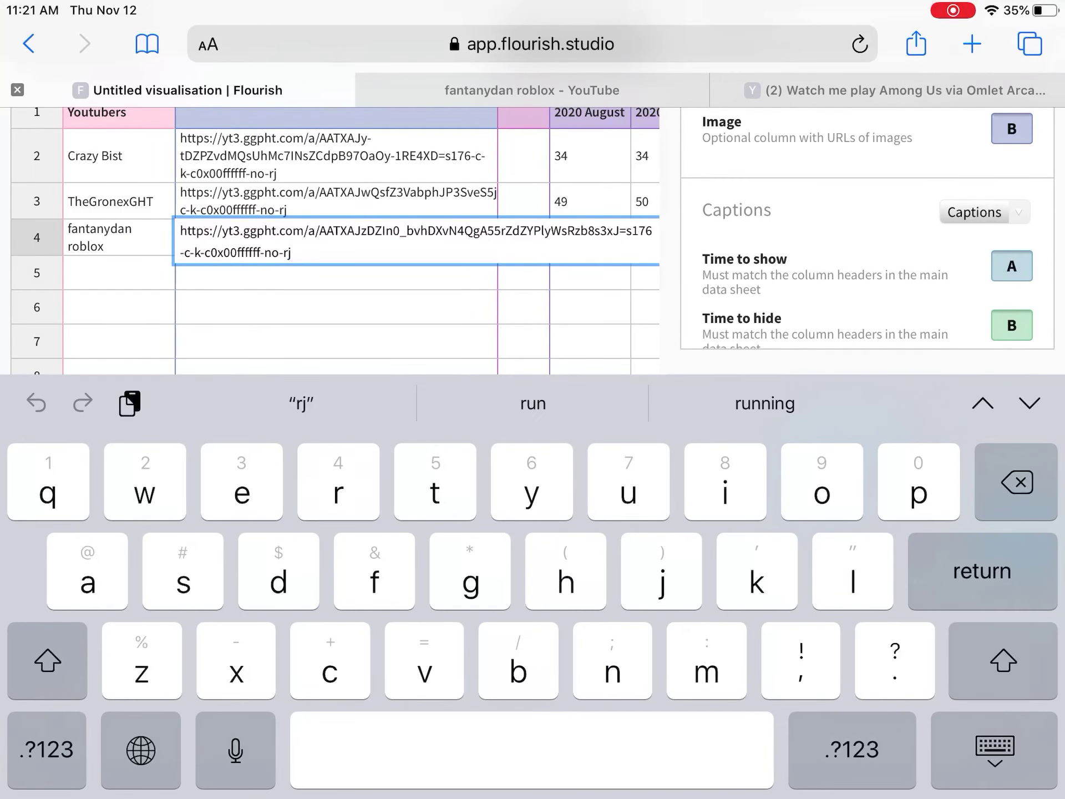
left_click(994, 749)
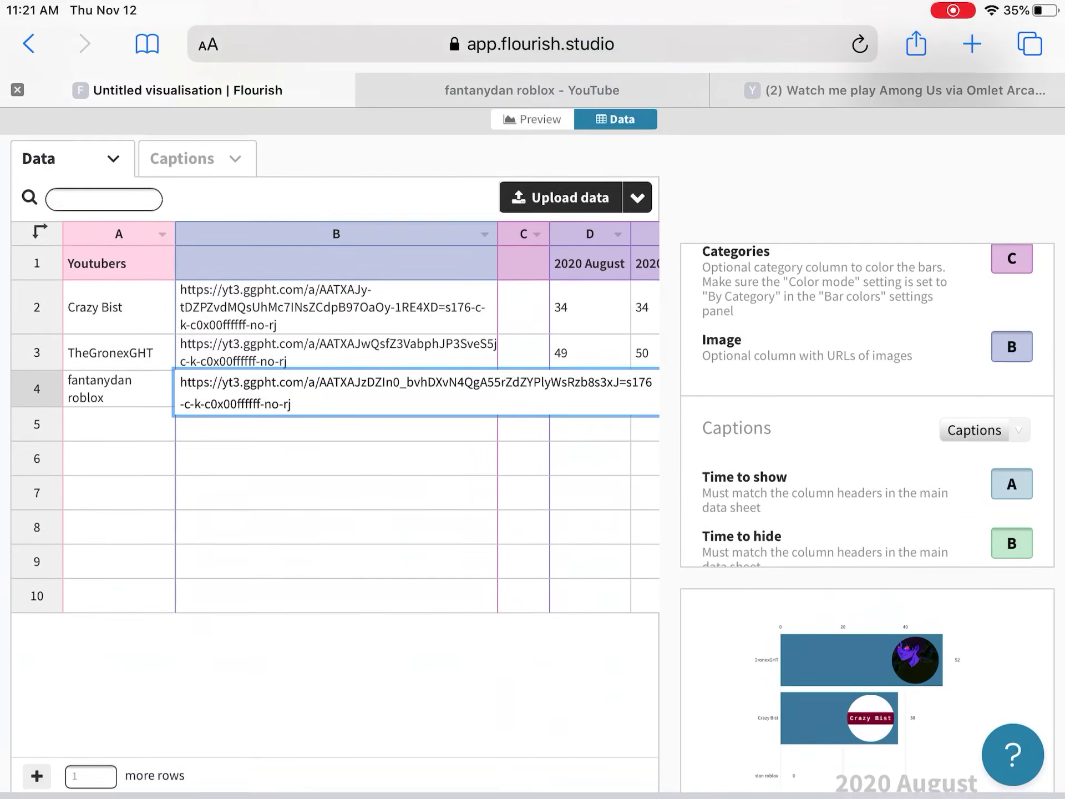